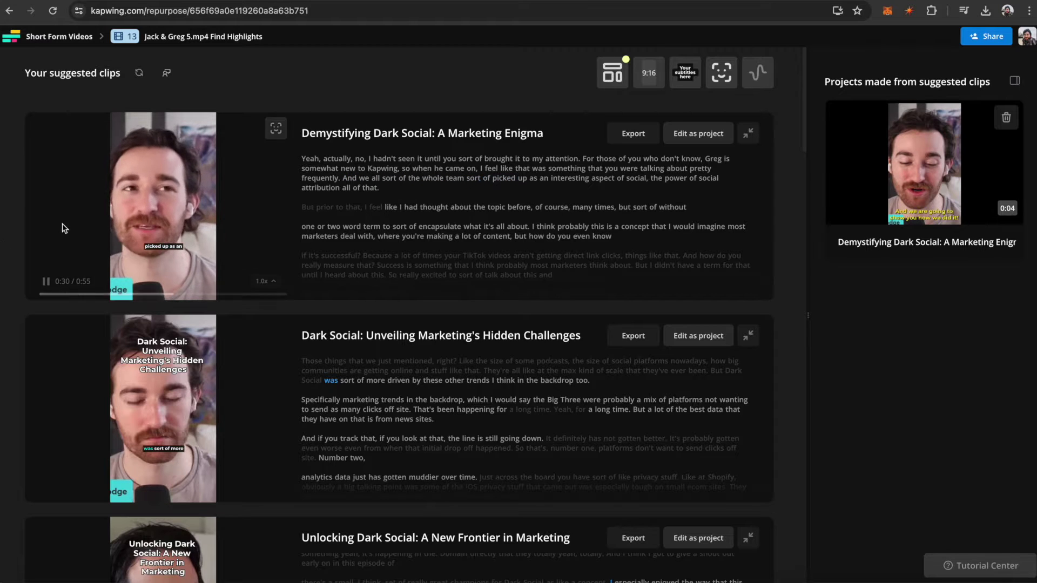
- Pause the second suggested clip's preview and scroll to the Jack & Greg 5 project
{"action": "mouse_move", "coordinate": [95, 499]}
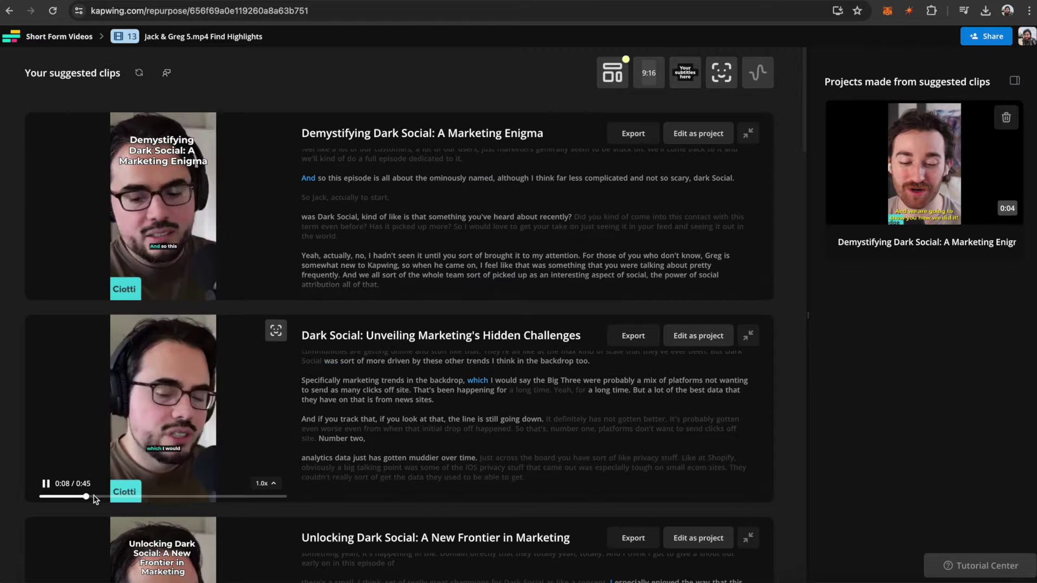
{"action": "left_click", "coordinate": [46, 483]}
{"action": "scroll", "coordinate": [46, 487], "scroll_direction": "down", "scroll_amount": 3}
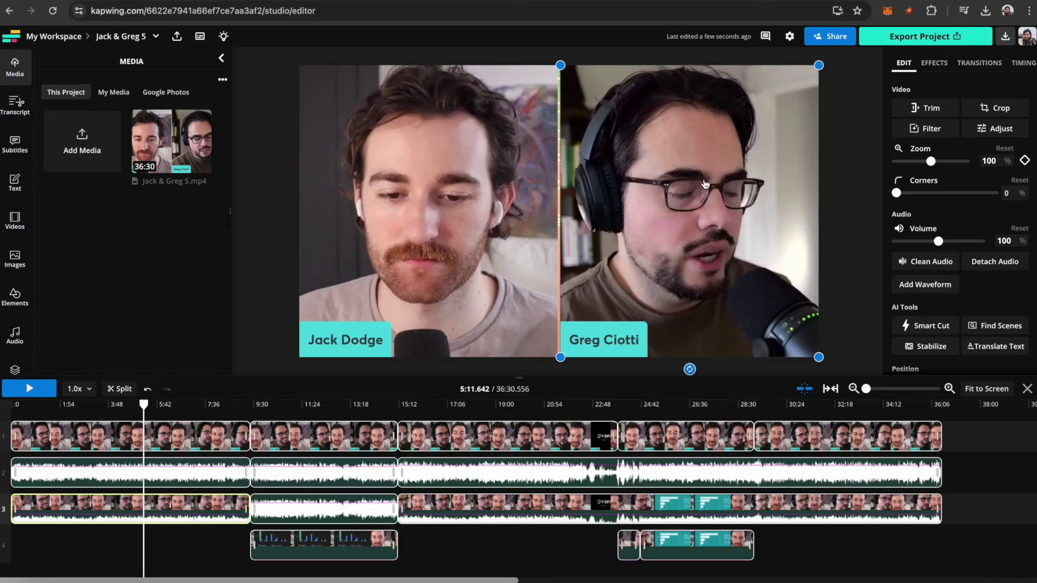
- Deselect the video and set the MP4 export resolution to 1080p
{"action": "left_click", "coordinate": [853, 207]}
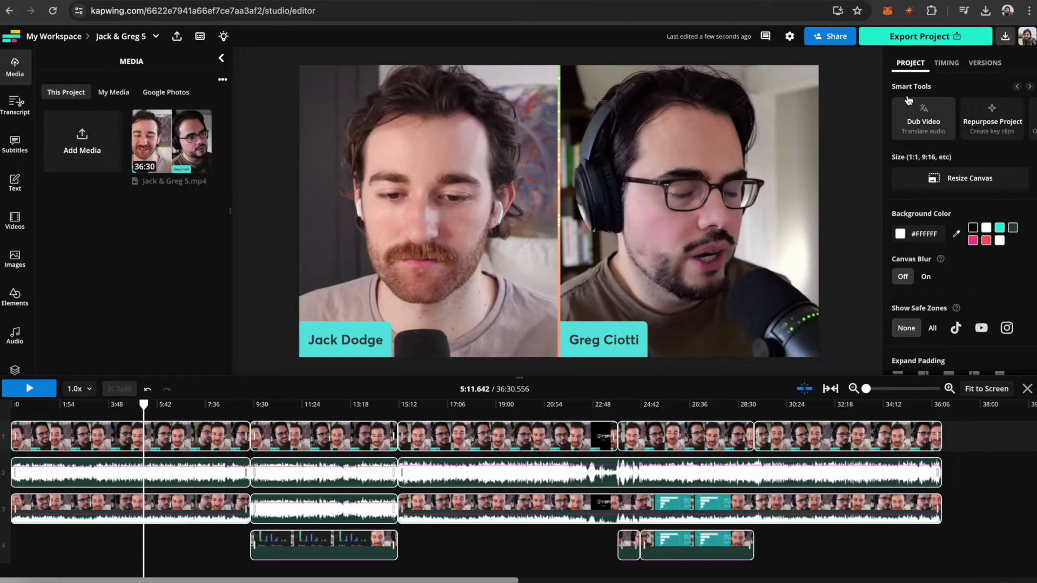
{"action": "left_click", "coordinate": [885, 37]}
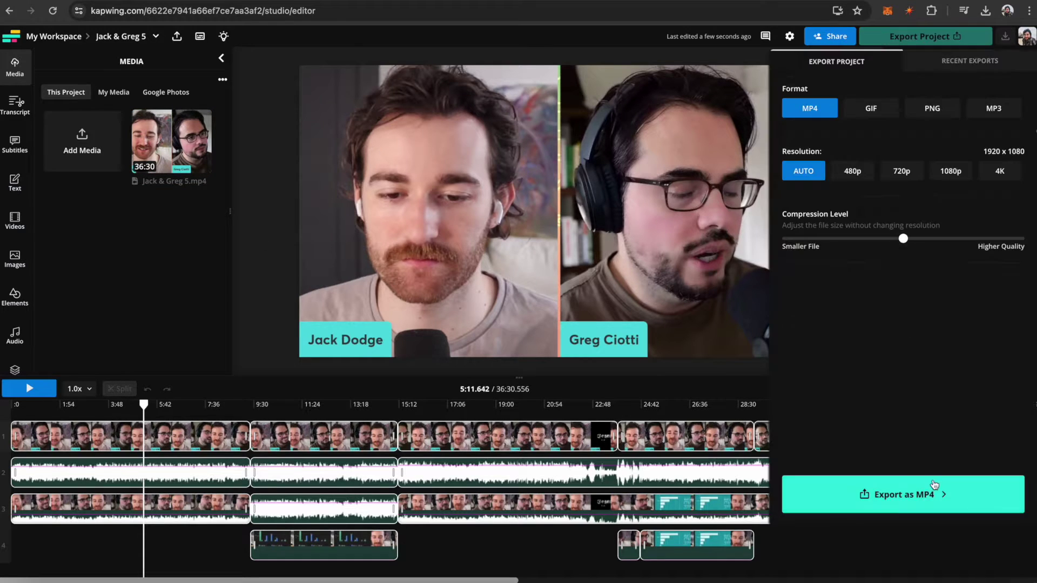
{"action": "left_click", "coordinate": [949, 171]}
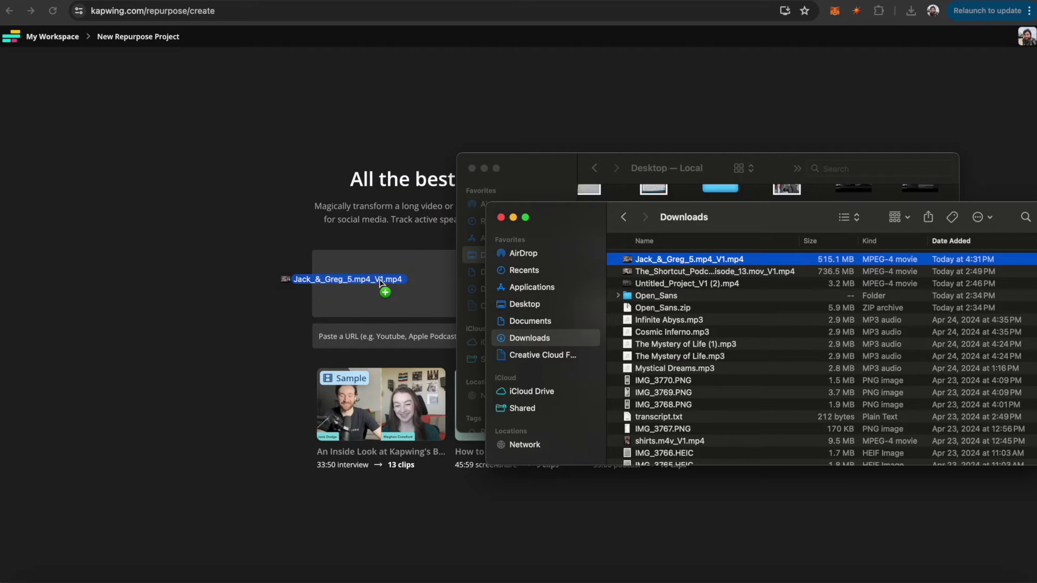
- Upload Jack_&_Greg_5.mp4_V1.mp4 and generate clips on the topic 'social media'
{"action": "left_click_drag", "start_coordinate": [381, 282], "coordinate": [378, 280]}
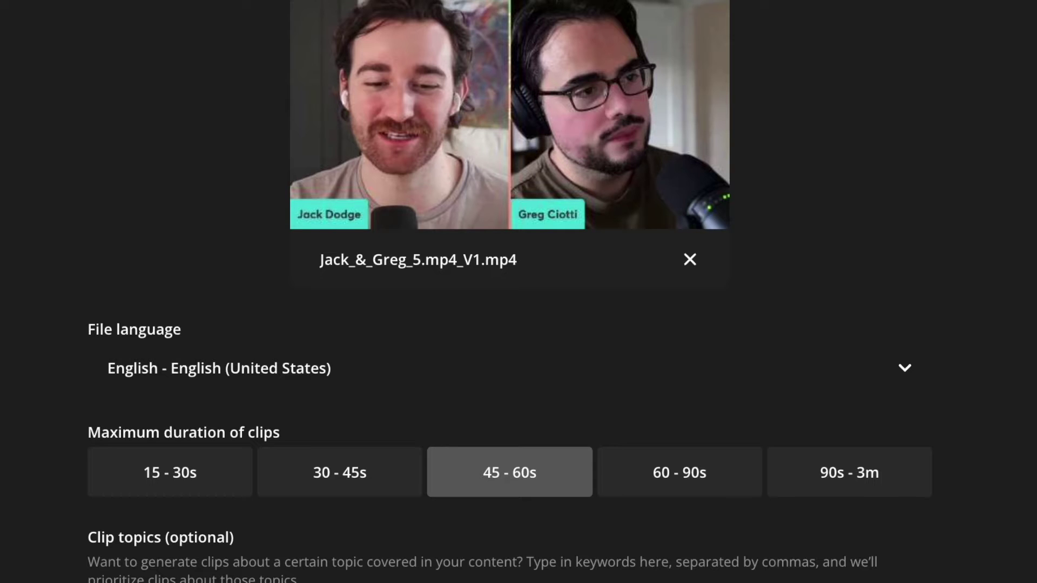
{"action": "type", "text": "social media"}
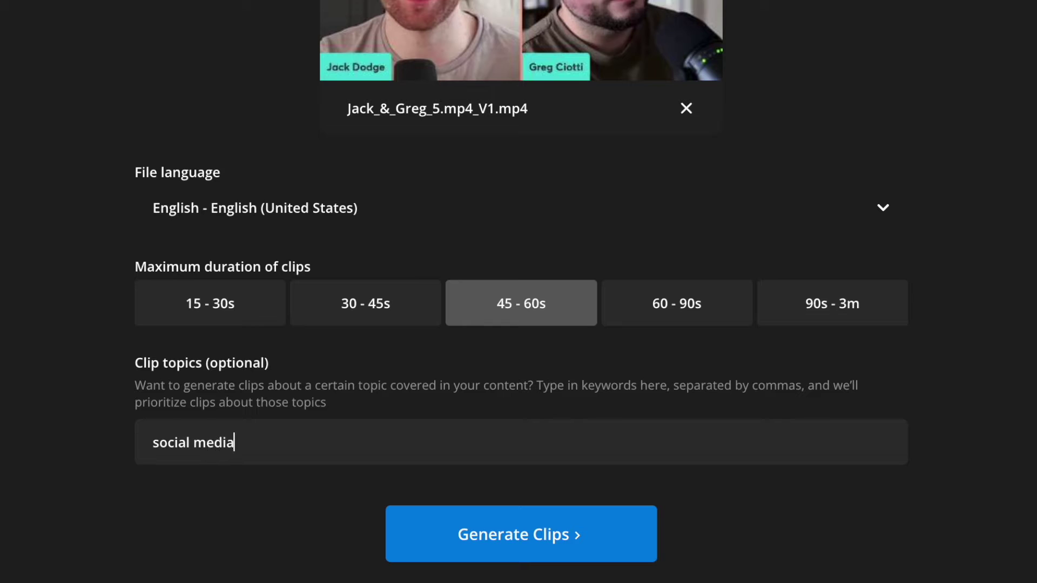
{"action": "left_click", "coordinate": [522, 554]}
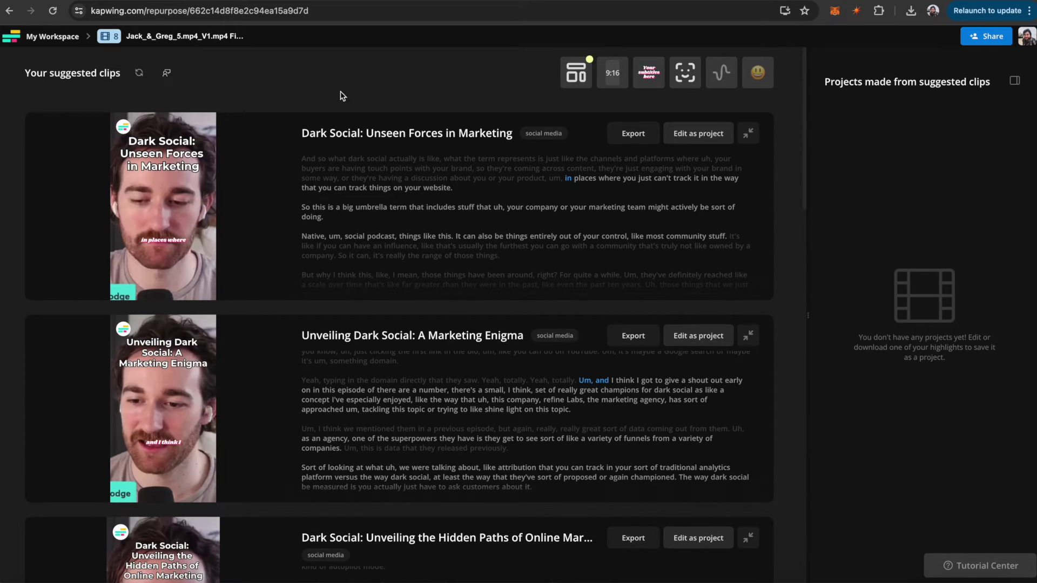
- Open the 'Dark Social: Unveiling the Hidden Paths' clip as an editable project
{"action": "scroll", "coordinate": [380, 83], "scroll_direction": "down", "scroll_amount": 4}
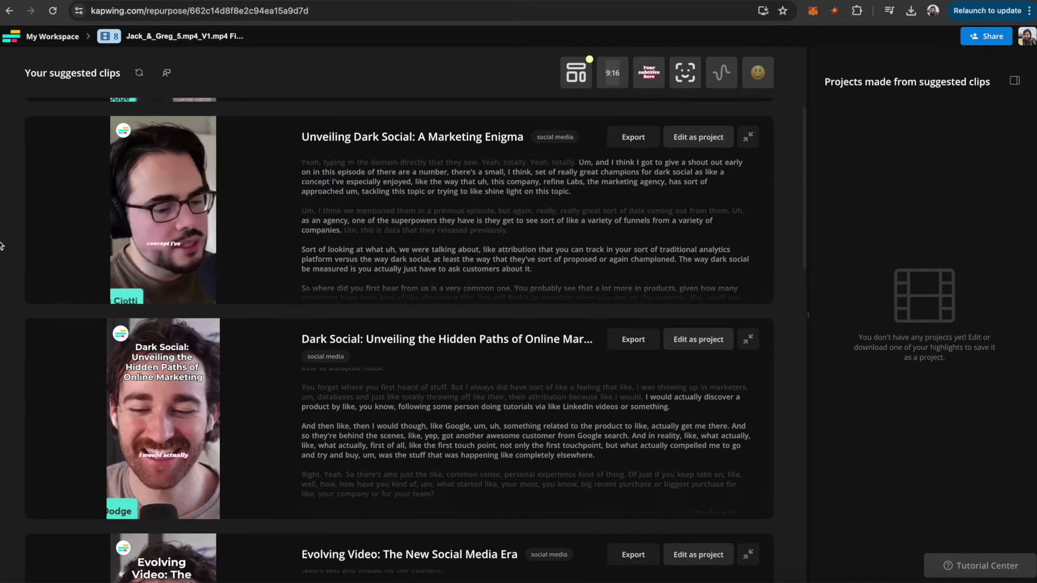
{"action": "scroll", "coordinate": [162, 216], "scroll_direction": "down", "scroll_amount": 4}
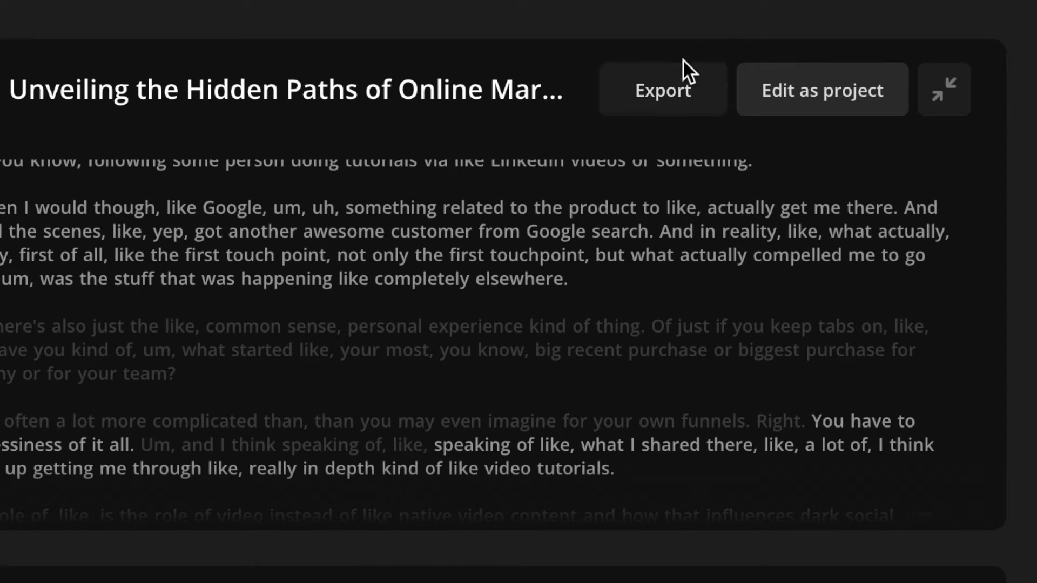
{"action": "left_click", "coordinate": [851, 114]}
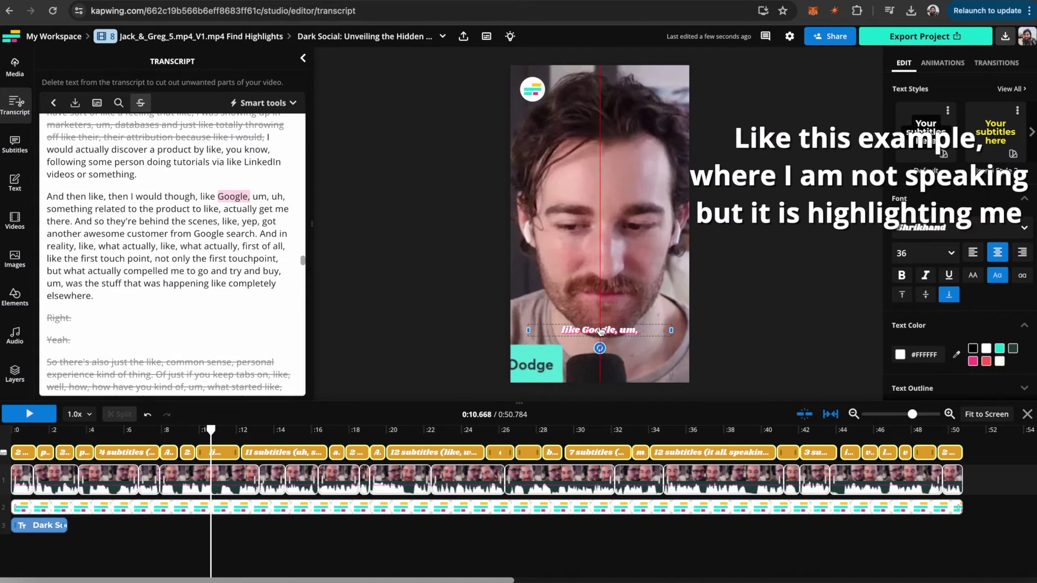
- Show the subtitle list and replay the clip from about 0:07.5
{"action": "left_click", "coordinate": [600, 331]}
{"action": "left_click", "coordinate": [157, 437]}
{"action": "key", "text": "space"}
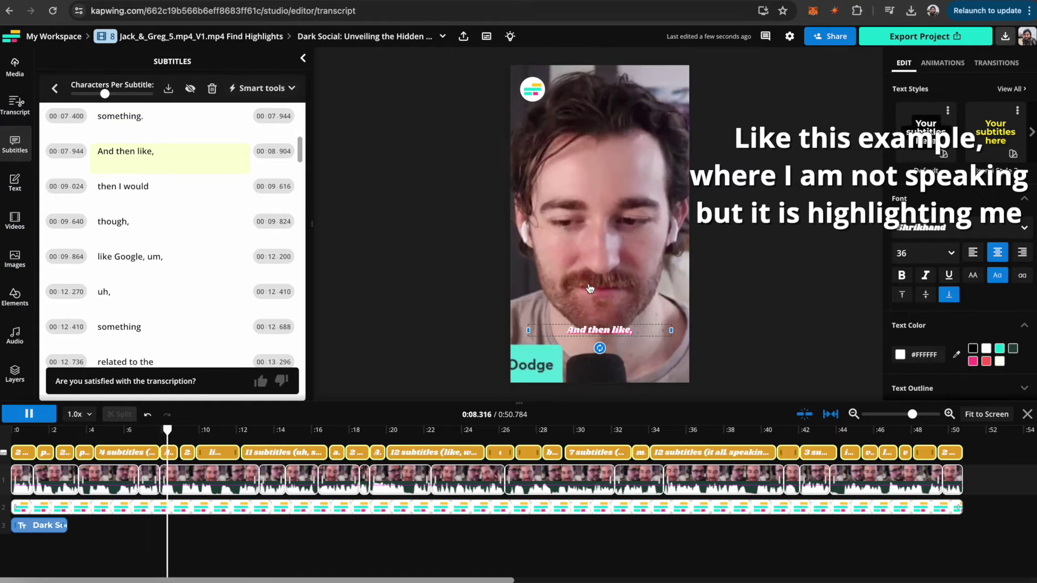
- Frame the 'And then like' section on the speaker in glasses and replay it from 0:07.9
{"action": "left_click", "coordinate": [637, 243]}
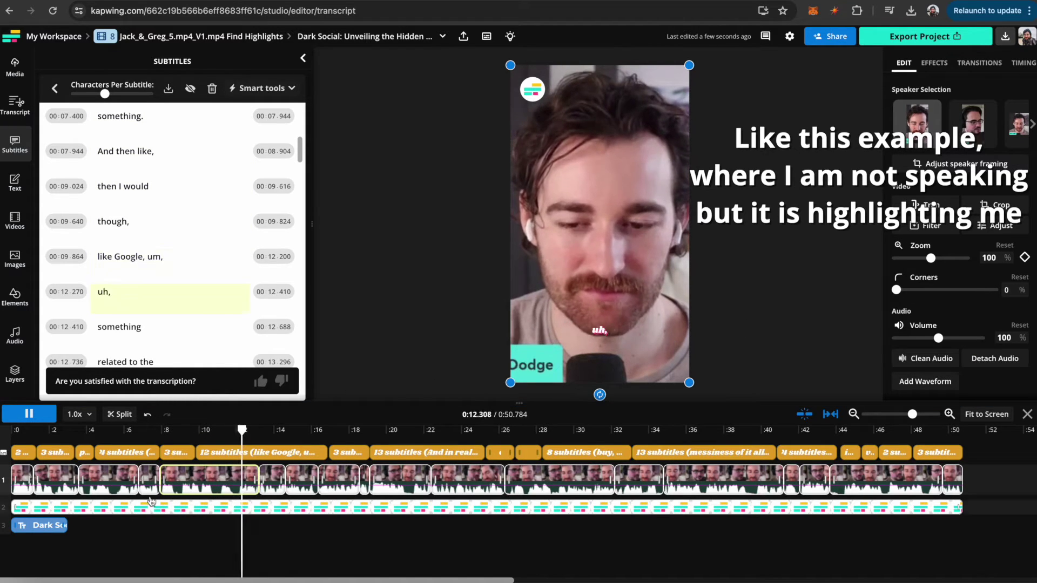
{"action": "left_click", "coordinate": [171, 431]}
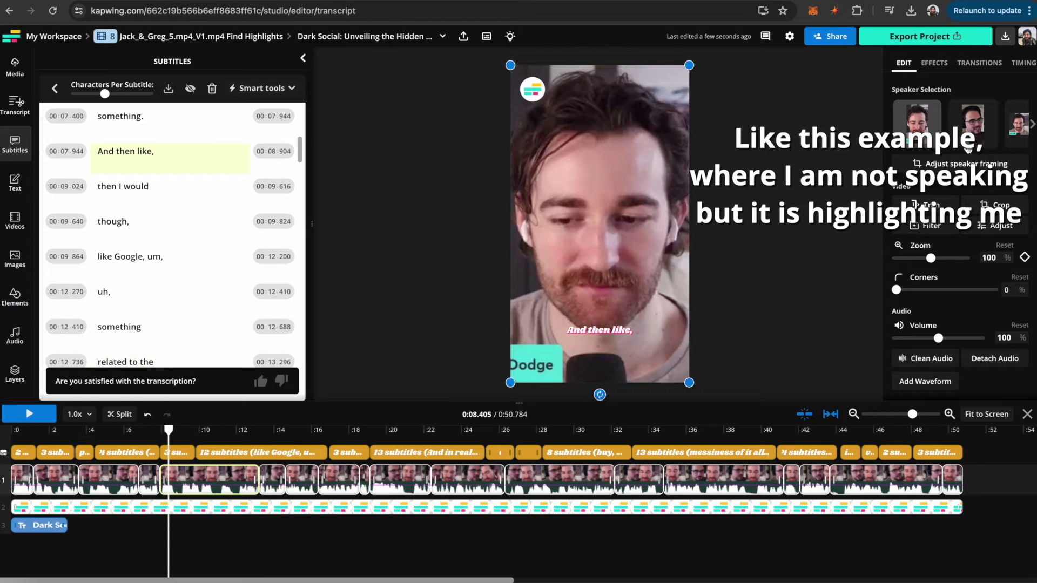
{"action": "left_click", "coordinate": [967, 147]}
{"action": "left_click", "coordinate": [162, 430]}
{"action": "key", "text": "space"}
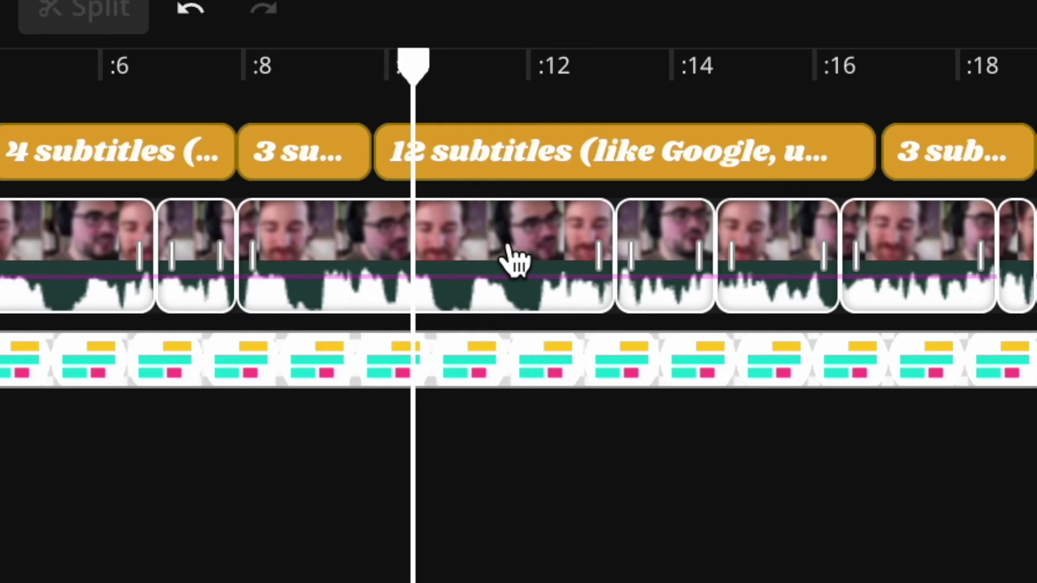
- Compare the glasses, side-by-side and no-glasses layouts for the 'like Google' section, settling on no glasses
{"action": "left_click", "coordinate": [516, 262]}
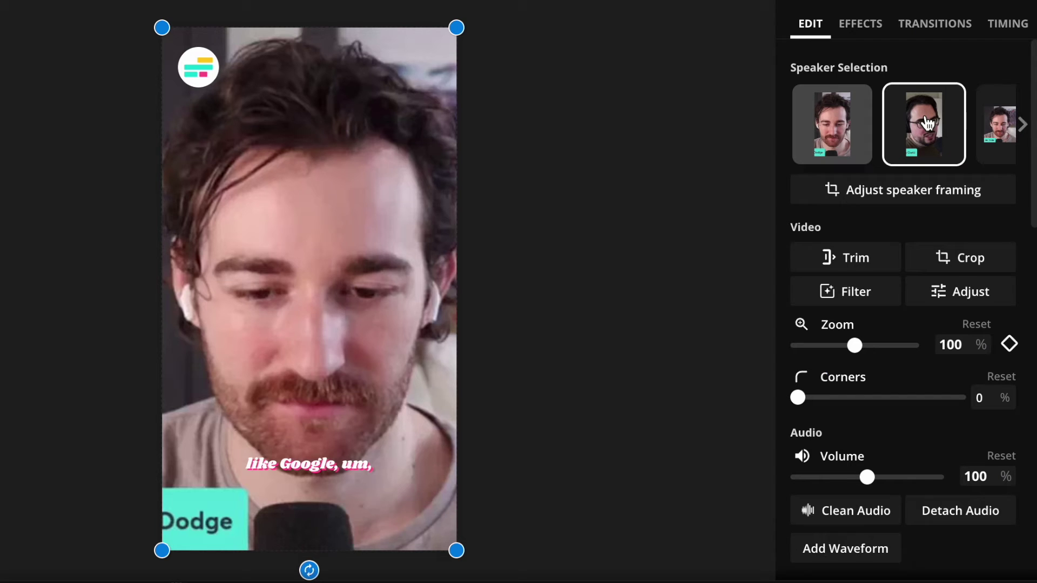
{"action": "left_click", "coordinate": [926, 118]}
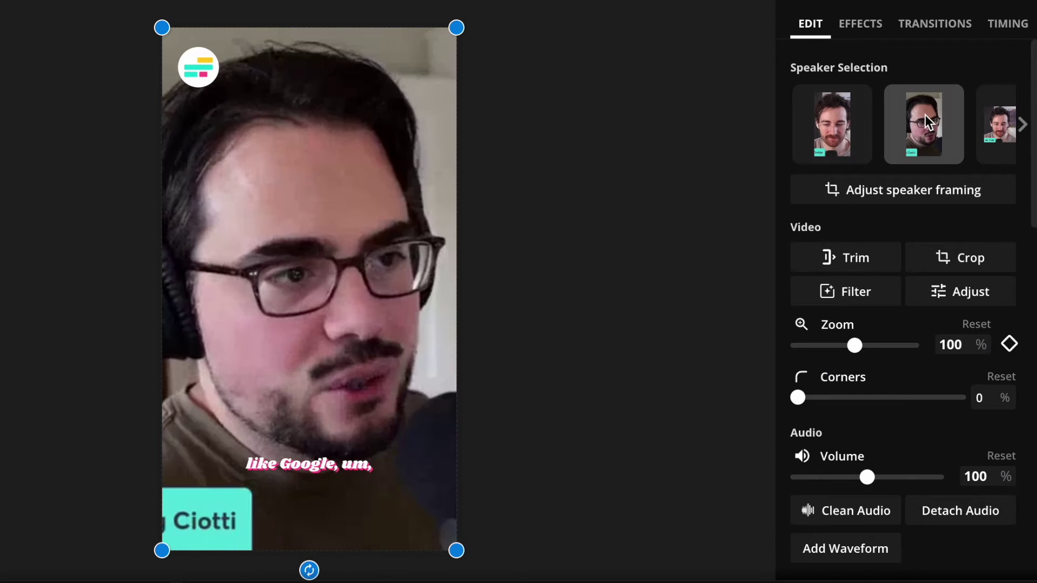
{"action": "left_click", "coordinate": [991, 116]}
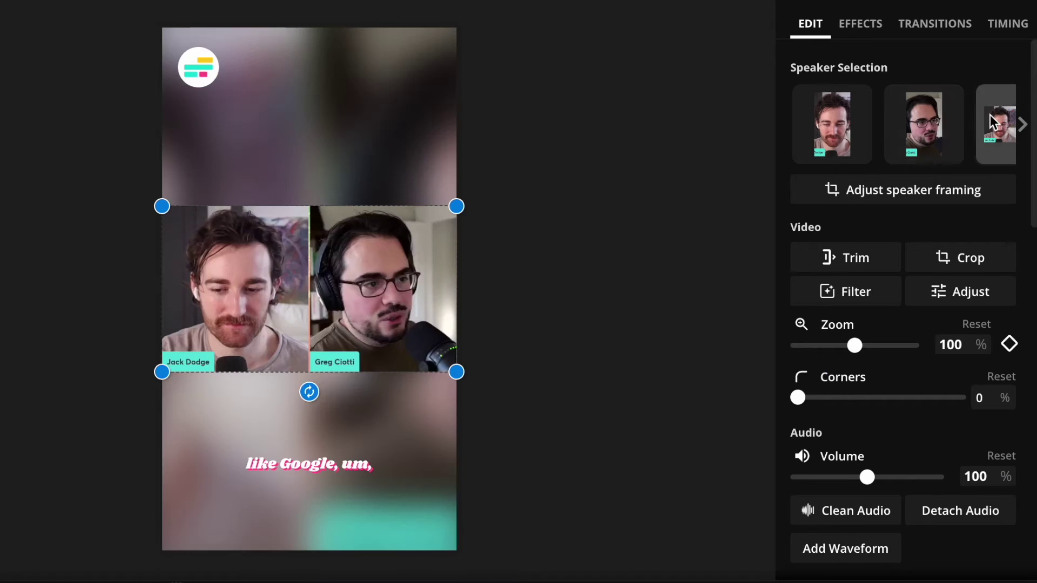
{"action": "left_click", "coordinate": [827, 114]}
{"action": "left_click", "coordinate": [903, 117]}
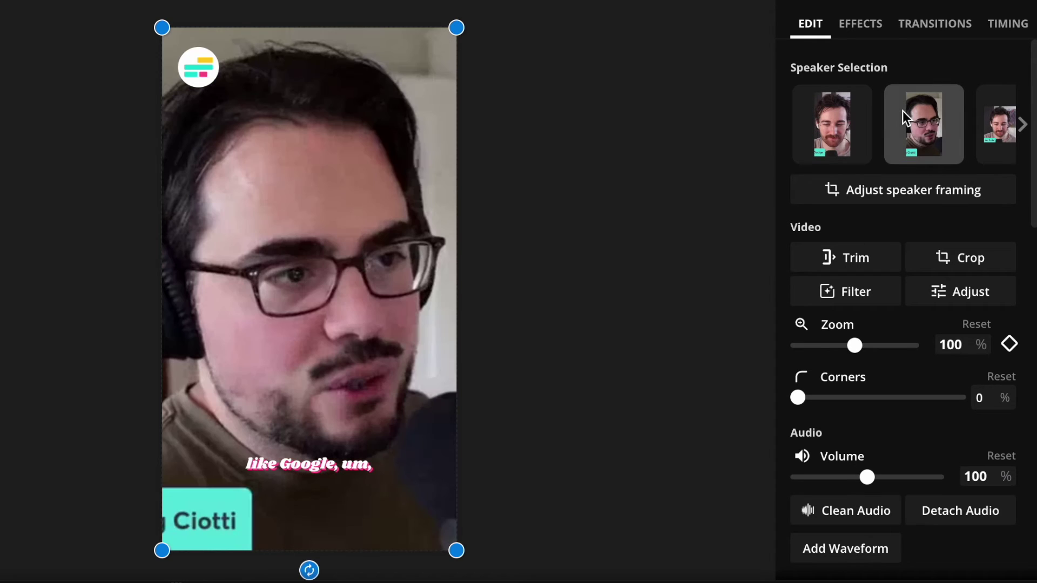
{"action": "left_click", "coordinate": [990, 115]}
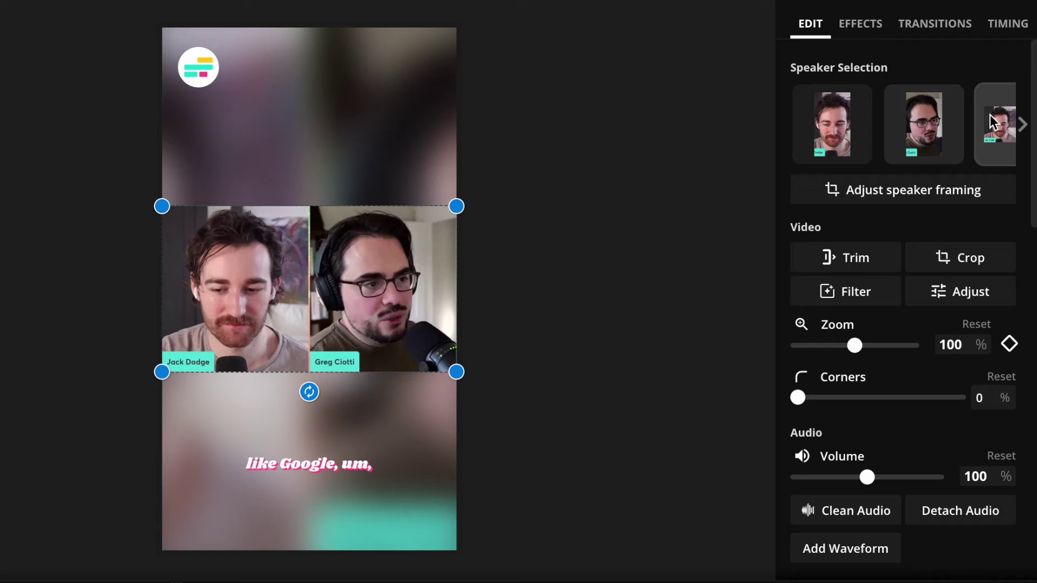
{"action": "left_click", "coordinate": [827, 114]}
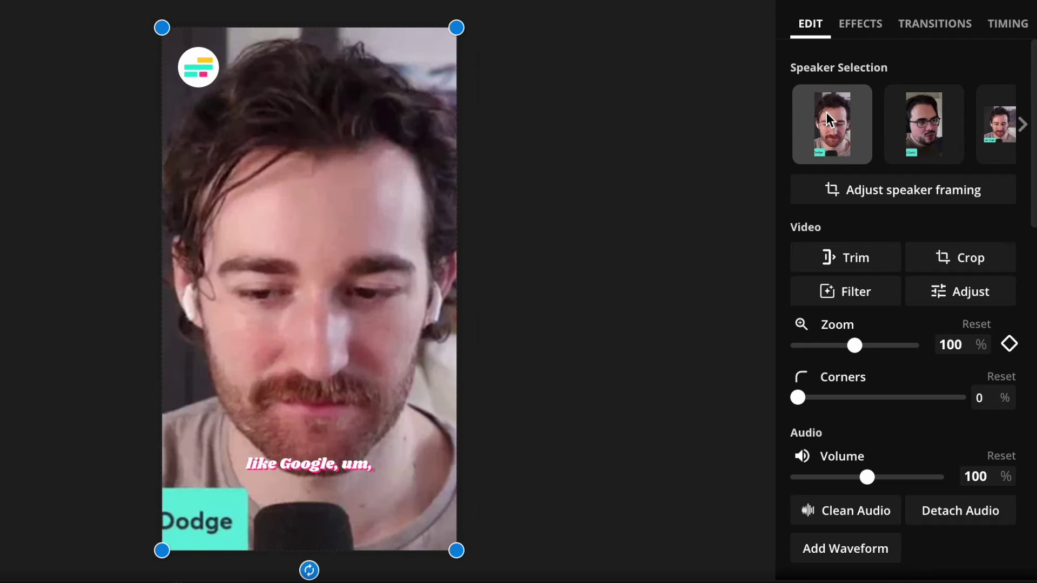
{"action": "left_click", "coordinate": [903, 117]}
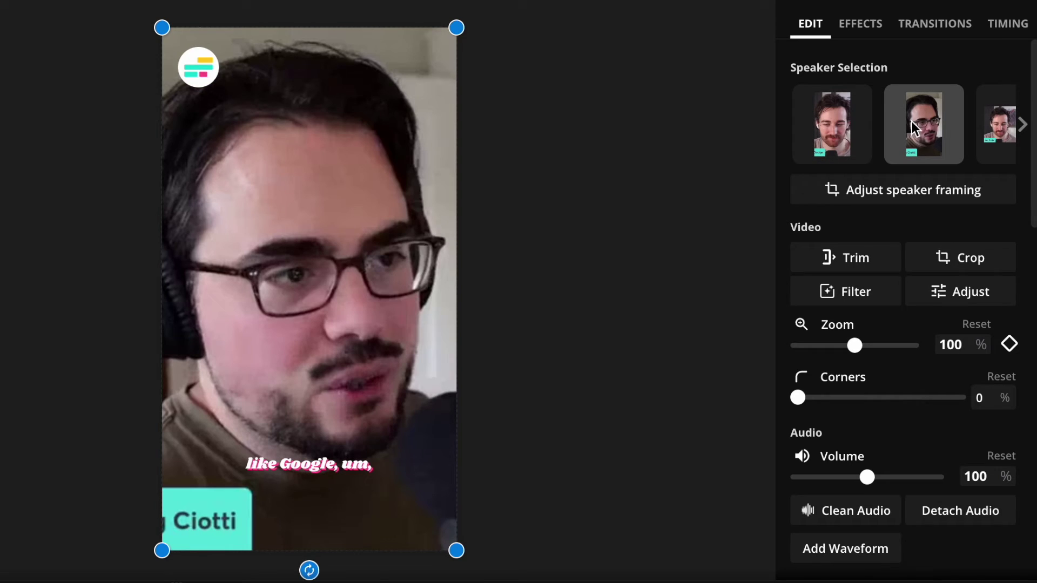
{"action": "left_click", "coordinate": [992, 123]}
{"action": "left_click", "coordinate": [827, 116]}
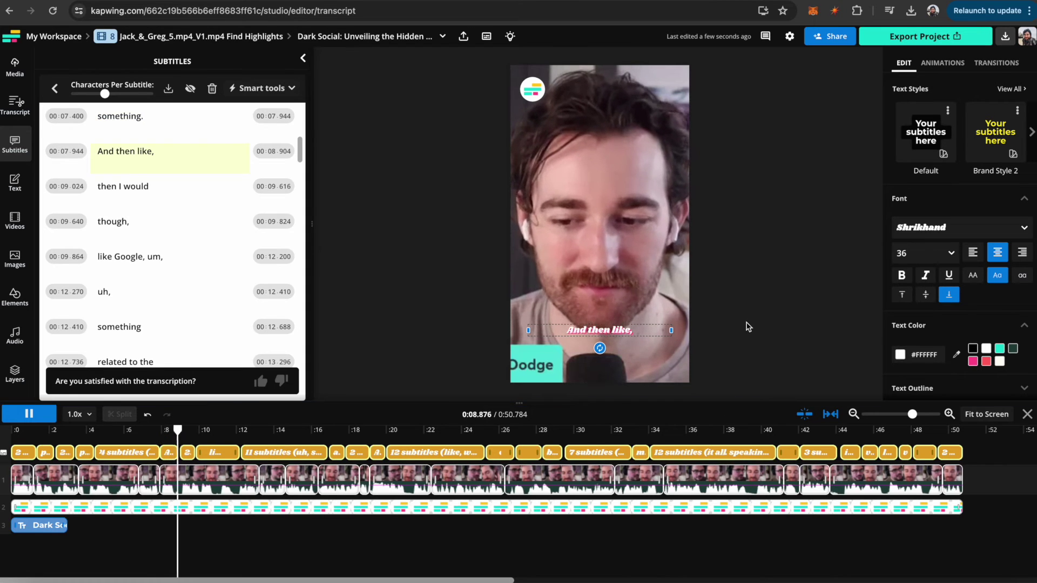
- Review the stretch from 0:08.4 to 0:10.591 and frame it on the speaker without glasses
{"action": "left_click", "coordinate": [648, 238]}
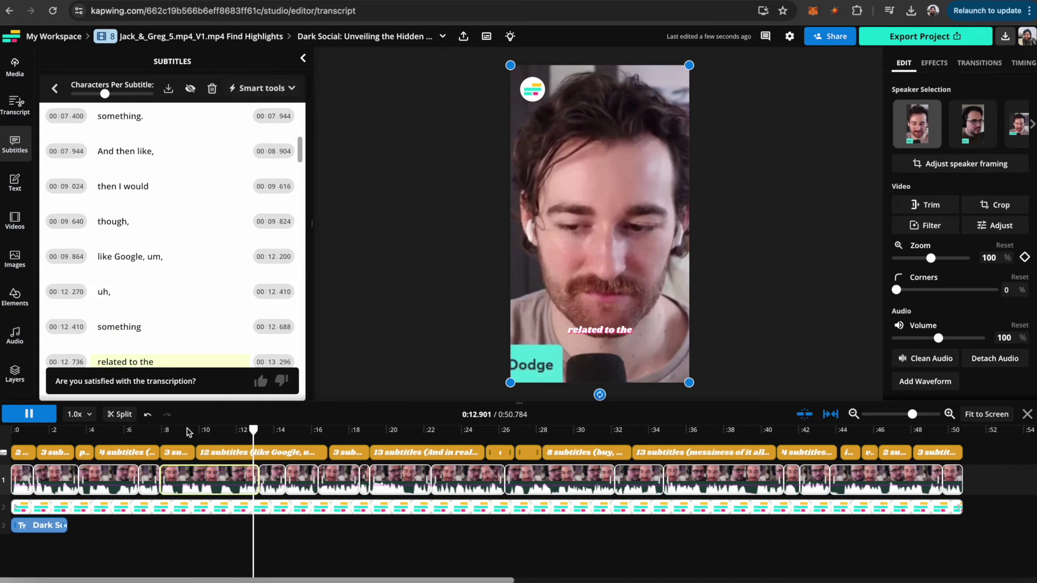
{"action": "left_click", "coordinate": [169, 429]}
{"action": "left_click", "coordinate": [968, 135]}
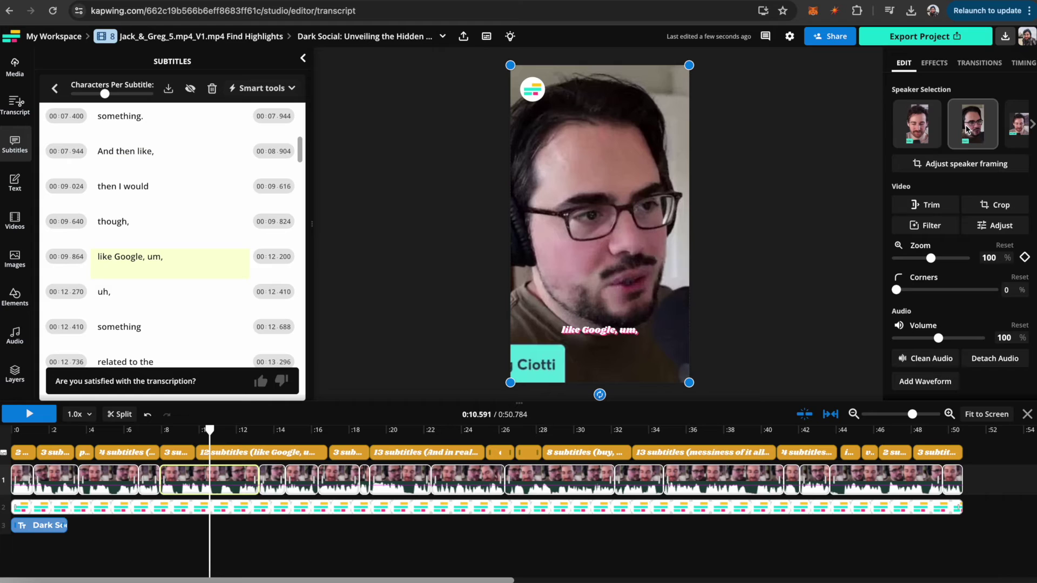
{"action": "left_click", "coordinate": [163, 430]}
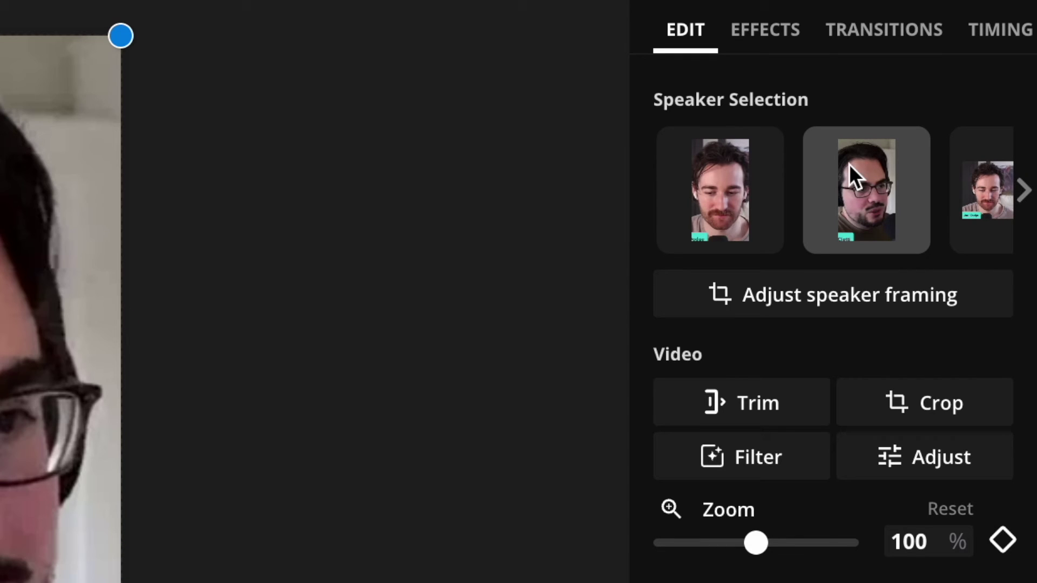
{"action": "left_click", "coordinate": [724, 167]}
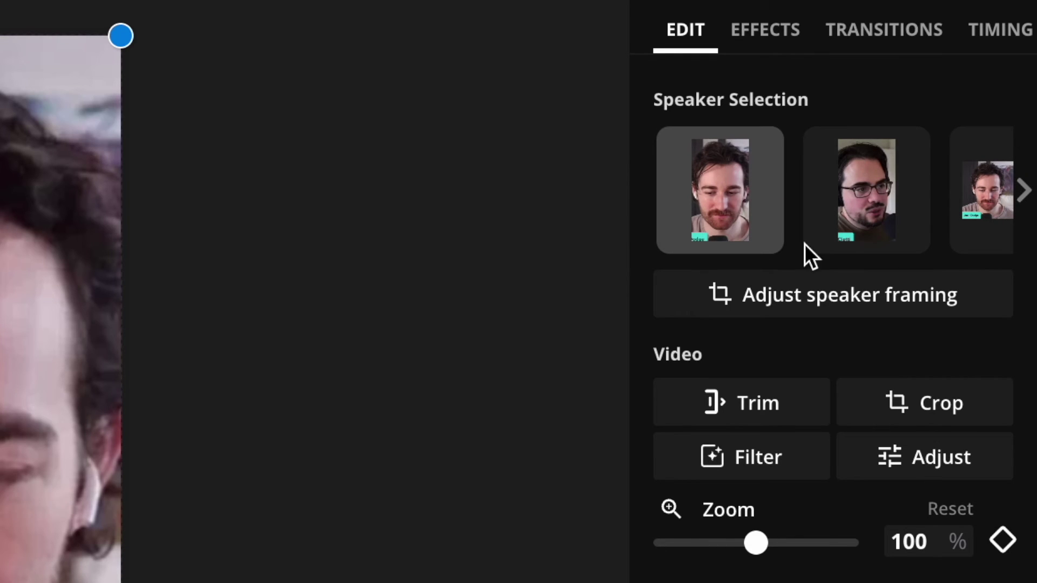
- Enlarge the no-glasses speaker's crop box downward, shift it slightly left, and apply
{"action": "left_click", "coordinate": [822, 309]}
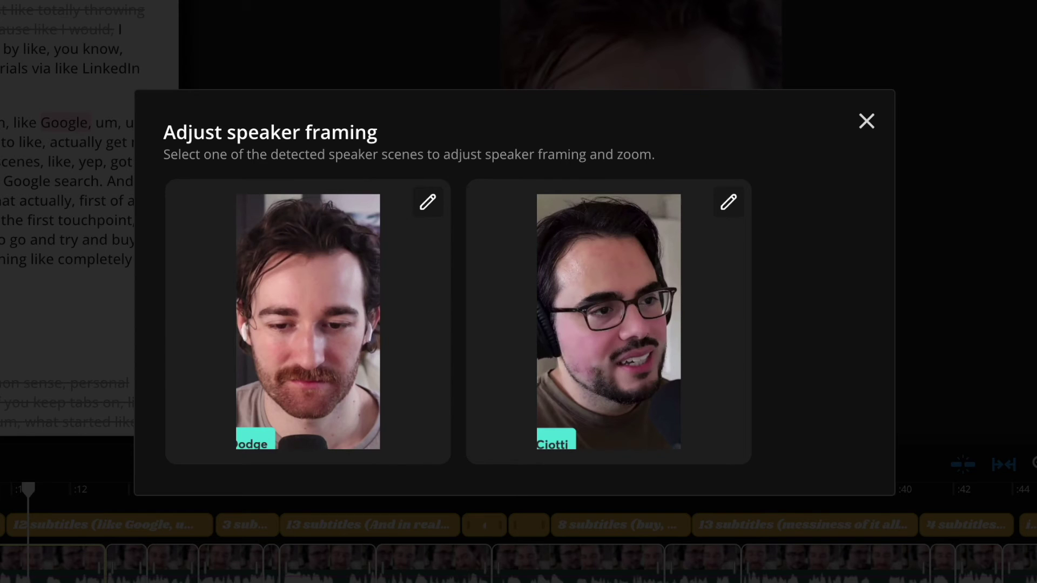
{"action": "left_click", "coordinate": [431, 223]}
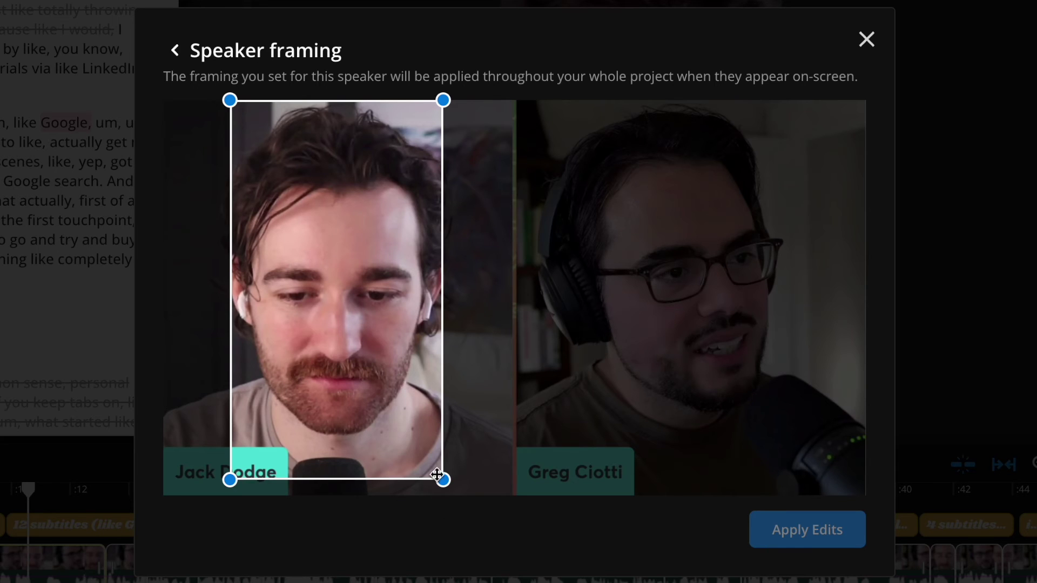
{"action": "left_click_drag", "start_coordinate": [444, 479], "coordinate": [452, 495]}
{"action": "left_click_drag", "start_coordinate": [426, 435], "coordinate": [420, 435]}
{"action": "left_click", "coordinate": [805, 528]}
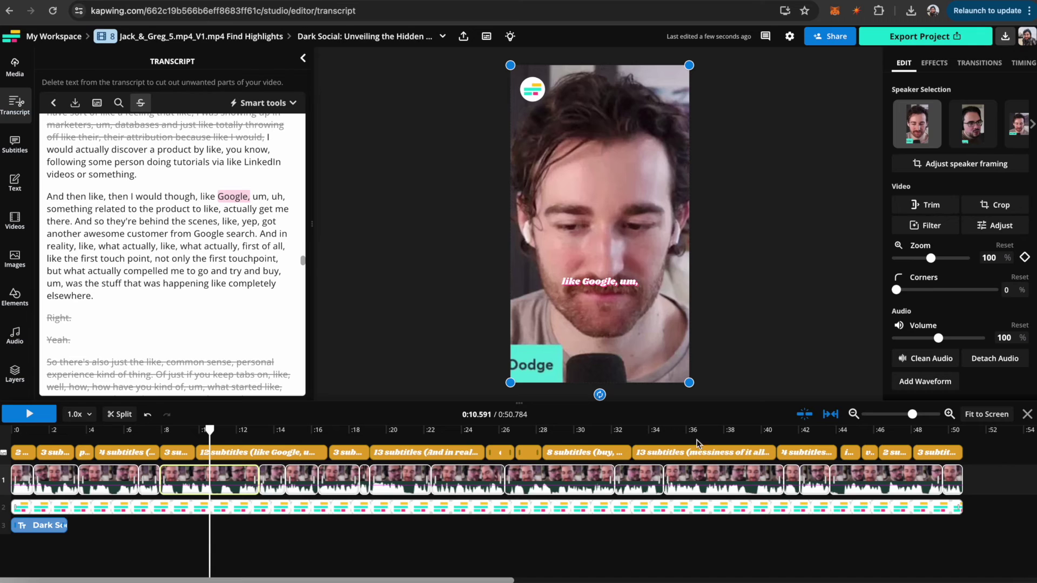
- Widen and lengthen the glasses speaker's crop box and apply the edits
{"action": "left_click", "coordinate": [972, 169]}
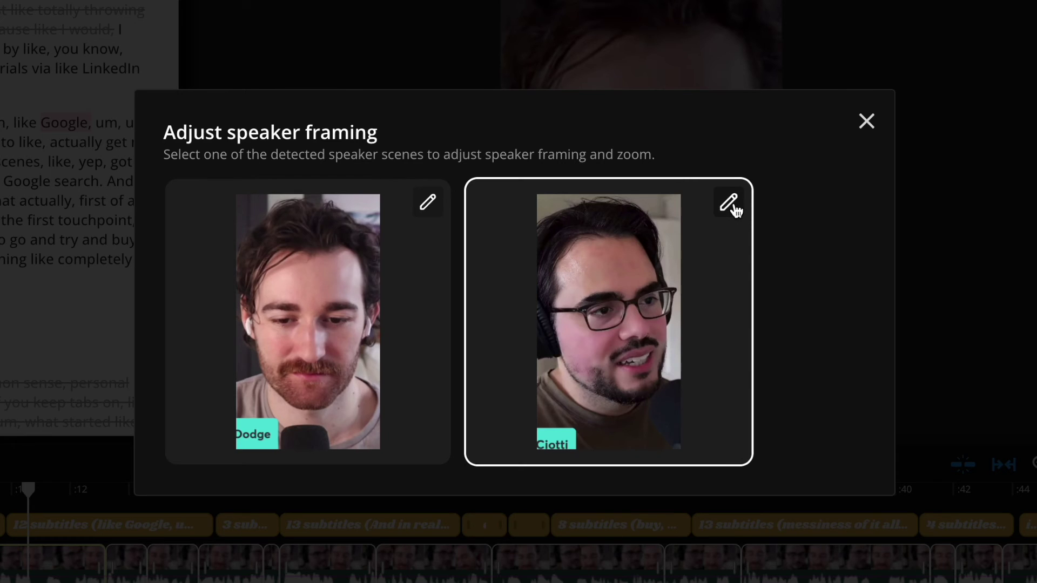
{"action": "left_click", "coordinate": [658, 248]}
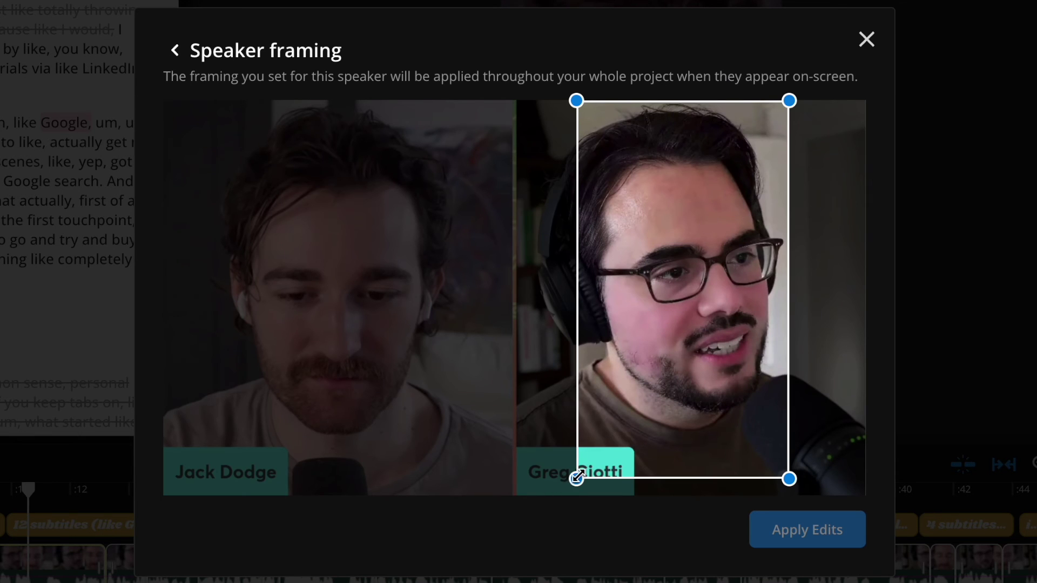
{"action": "left_click_drag", "start_coordinate": [577, 477], "coordinate": [551, 507]}
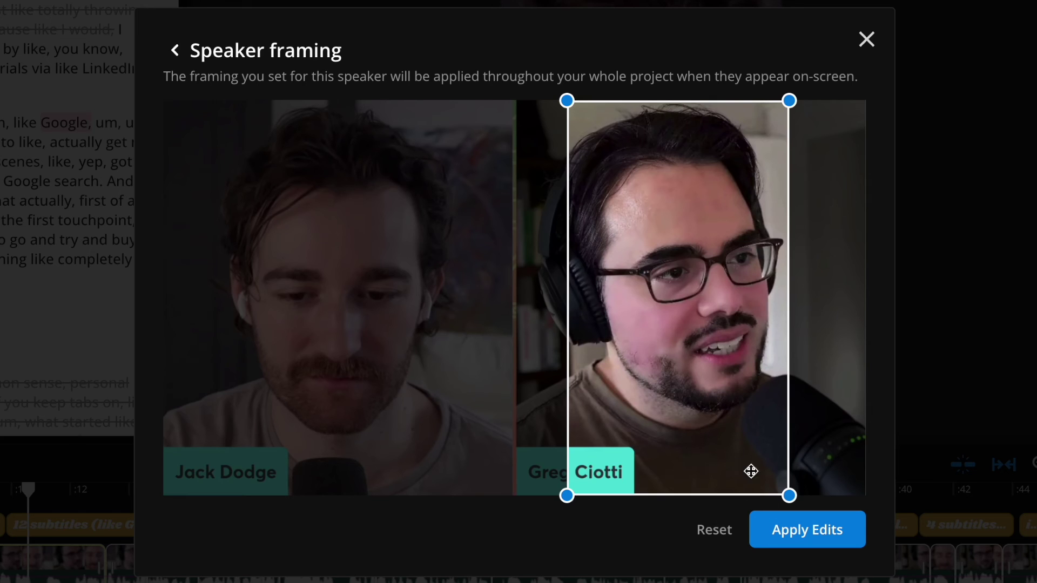
{"action": "left_click", "coordinate": [812, 531]}
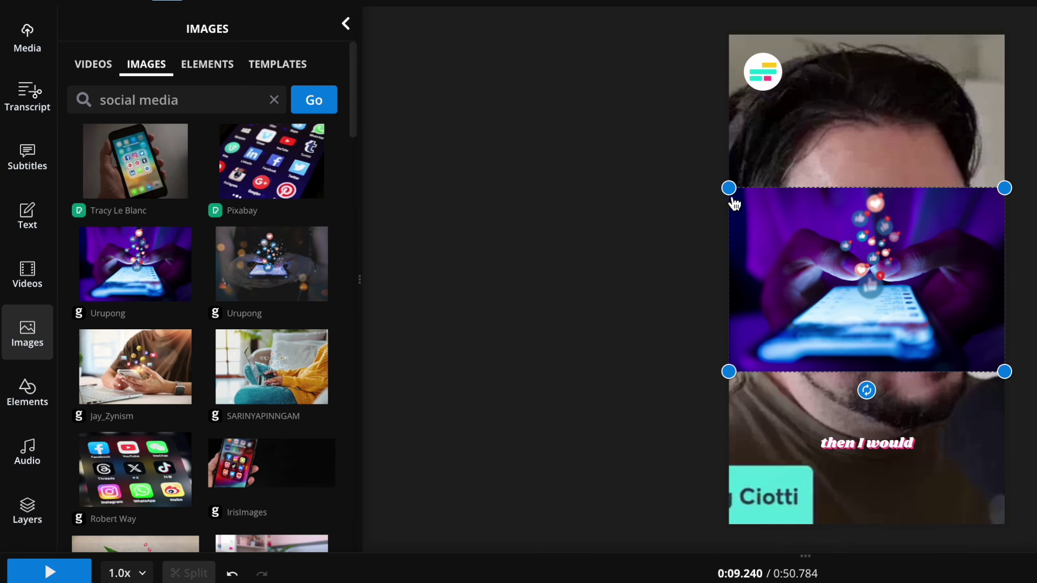
- Stretch the social-media image to fill the frame, use Raleway-Black subtitles, and add Sepulveda music
{"action": "left_click_drag", "start_coordinate": [731, 170], "coordinate": [729, 35]}
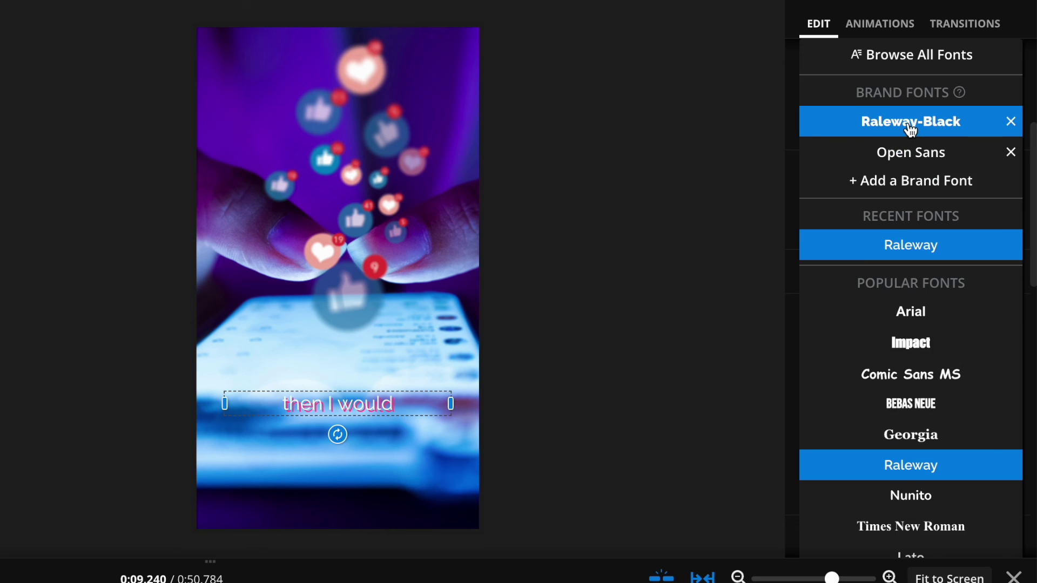
{"action": "left_click", "coordinate": [812, 129]}
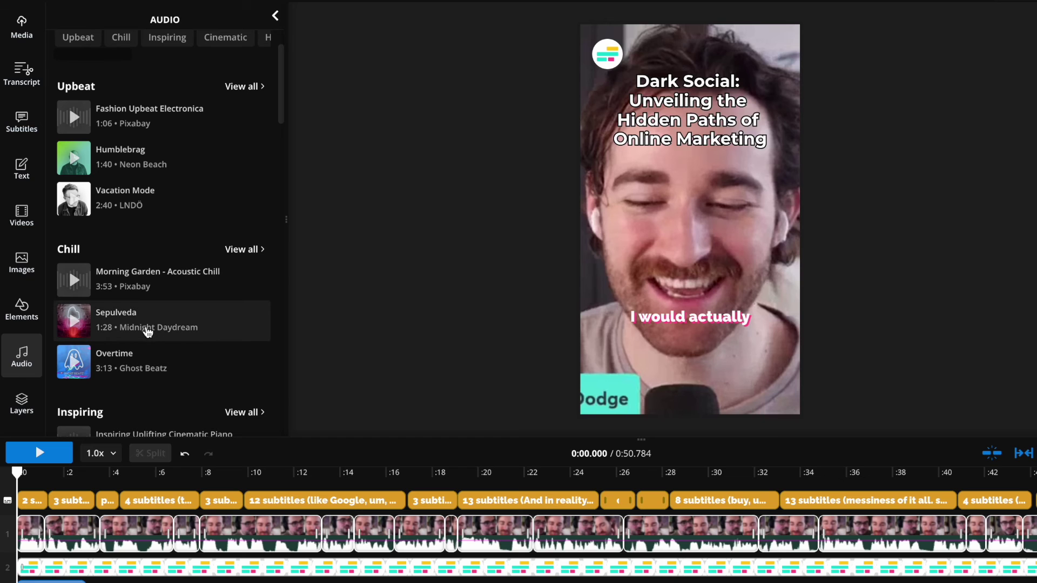
{"action": "left_click", "coordinate": [153, 329]}
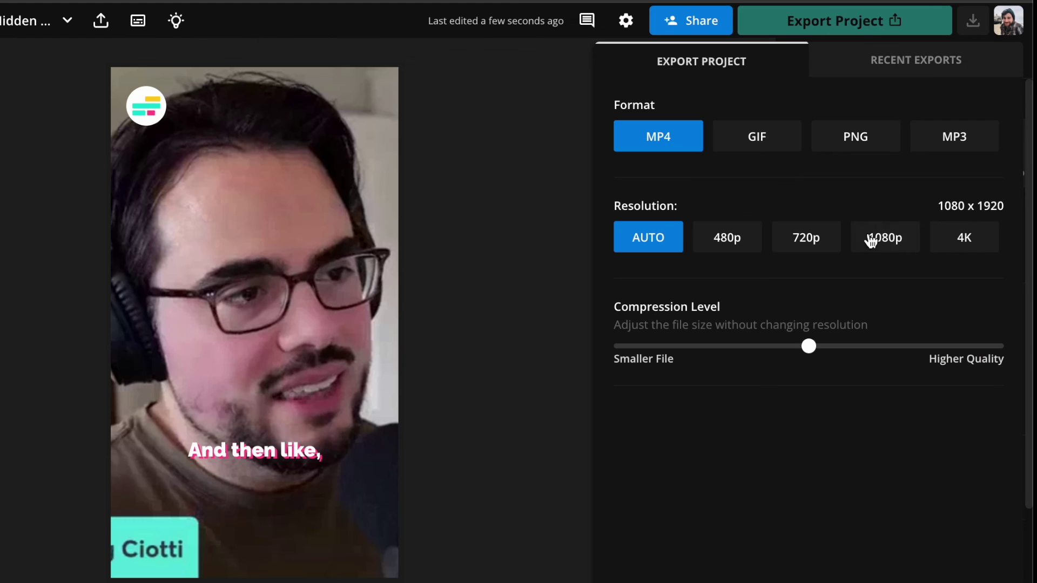
- Export the Dark Social clip as a 1080p MP4
{"action": "left_click", "coordinate": [870, 241]}
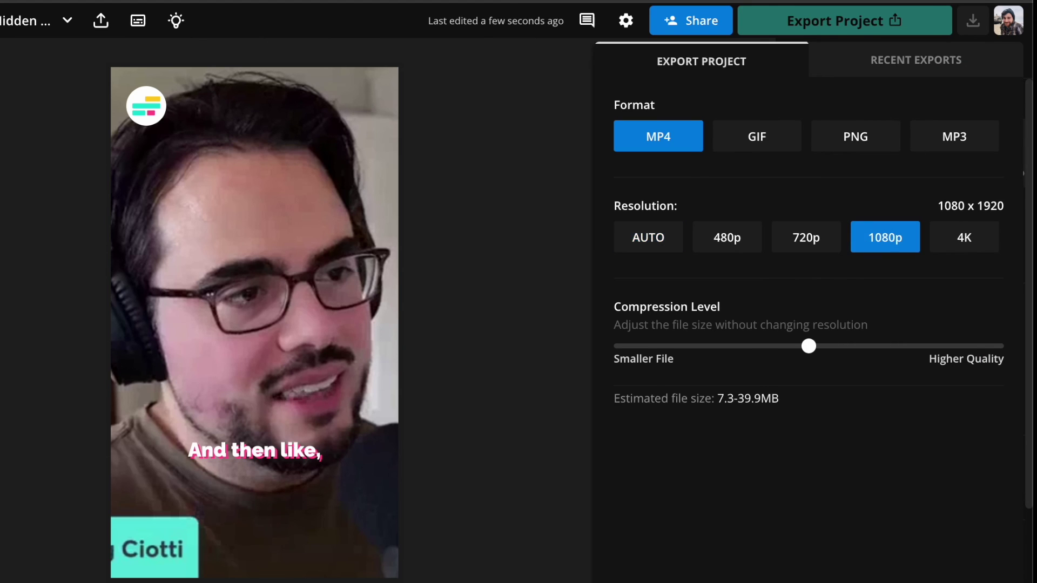
{"action": "left_click", "coordinate": [779, 528]}
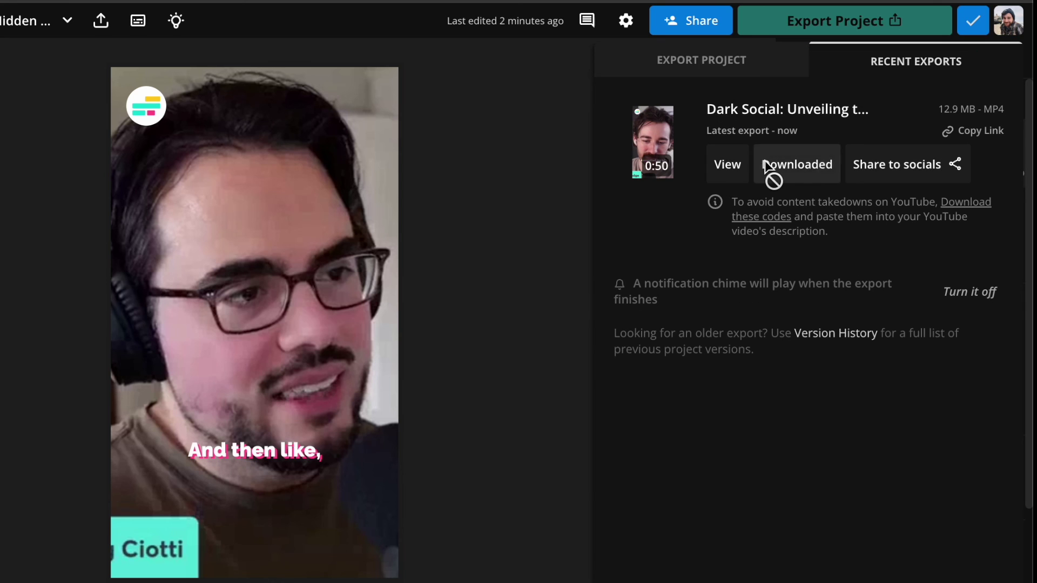